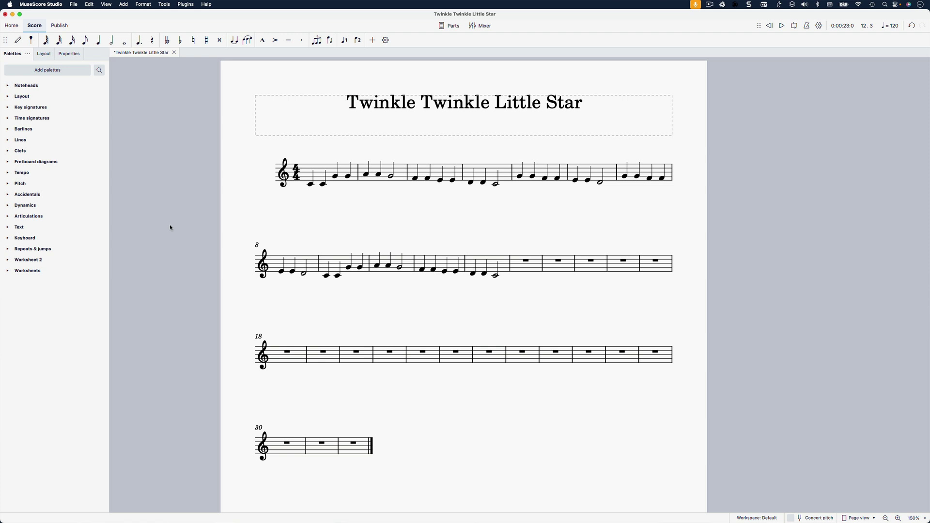
# Step: Close bar 12 of the first song with a final barline and a section break
pyautogui.click(497, 260)
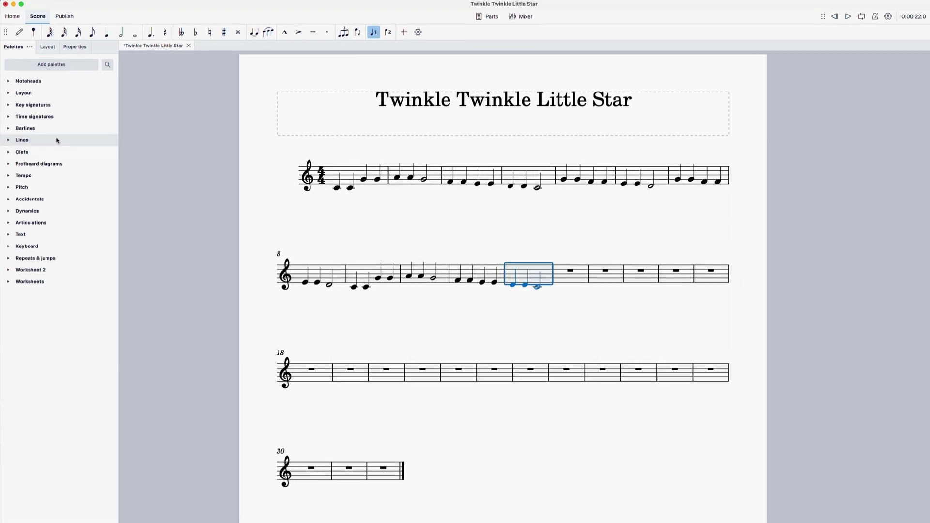
pyautogui.click(30, 130)
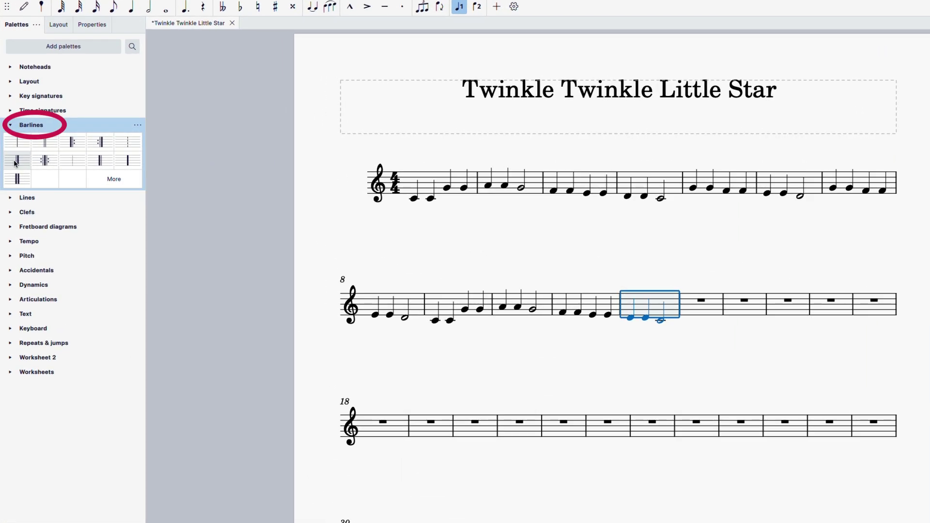
pyautogui.click(15, 160)
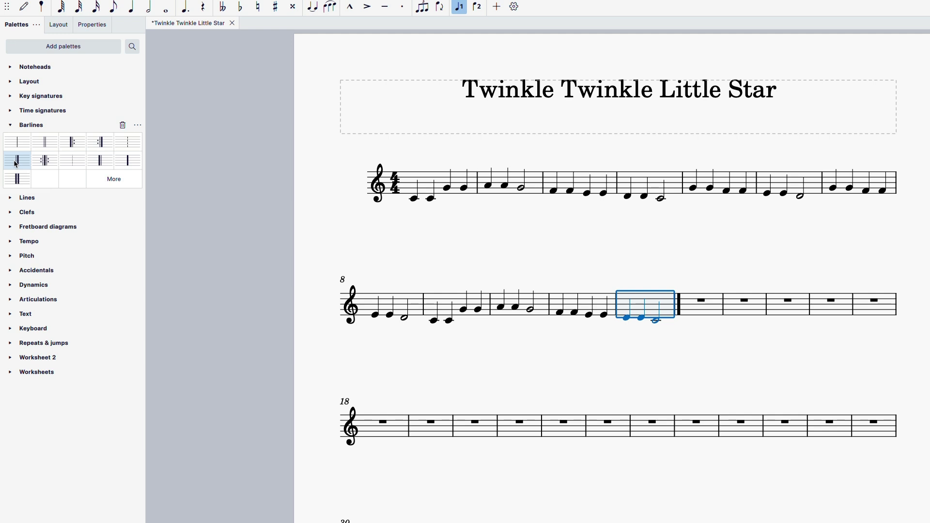
pyautogui.click(11, 81)
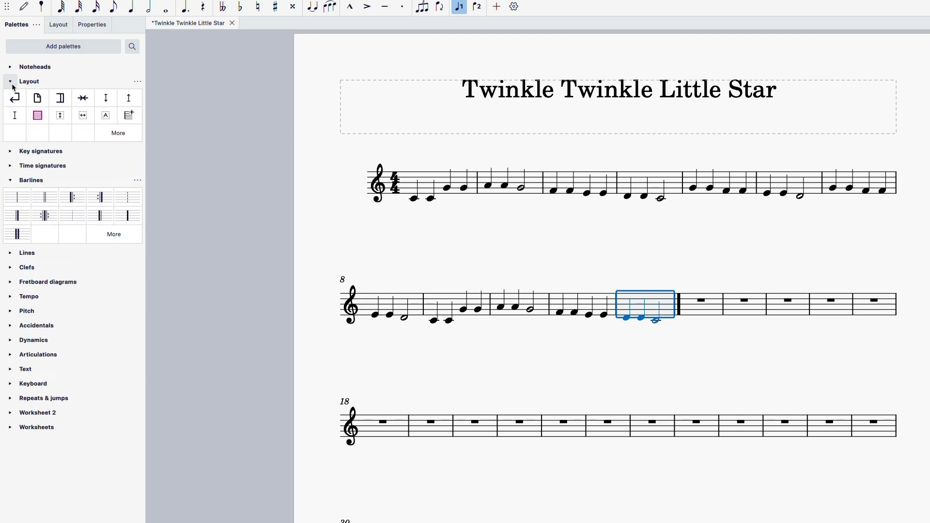
pyautogui.click(60, 99)
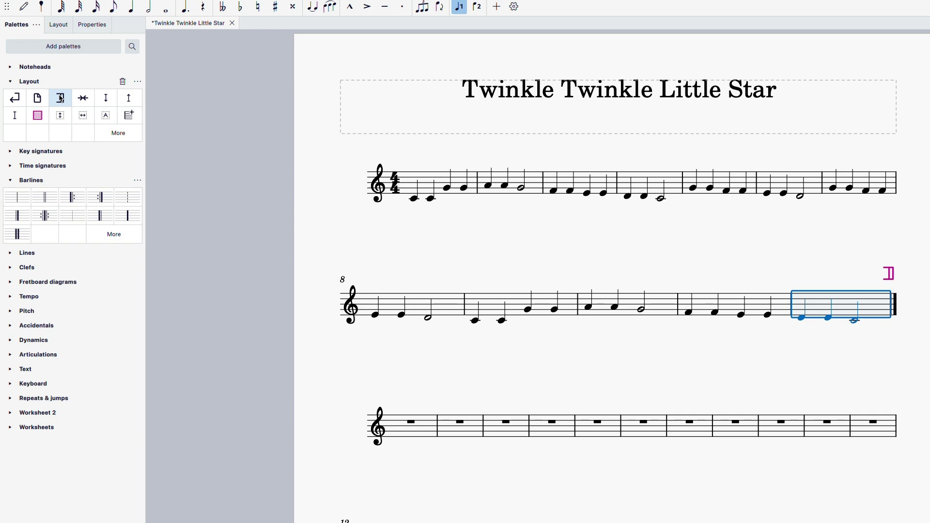
# Step: In the score's Properties display settings, hide the Formatting marks and then show them again
pyautogui.press('Escape')
pyautogui.click(94, 26)
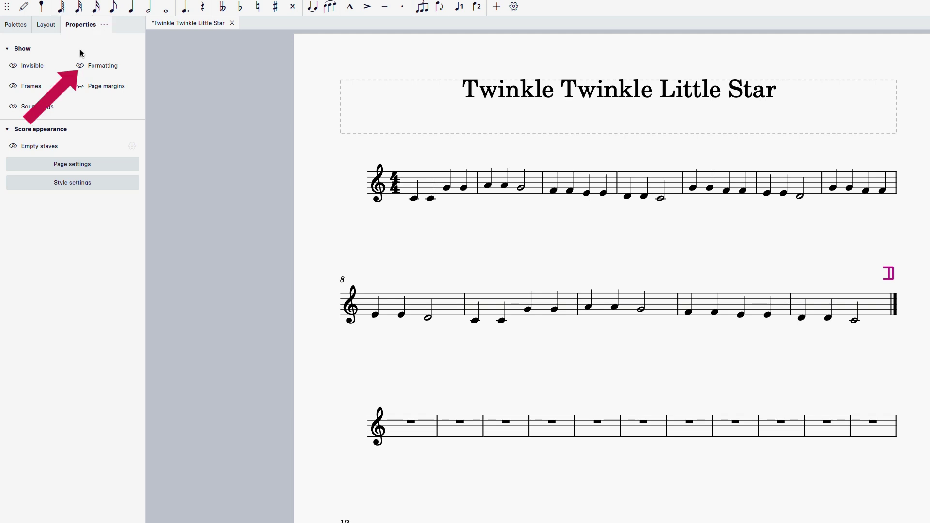
pyautogui.click(78, 67)
pyautogui.click(79, 66)
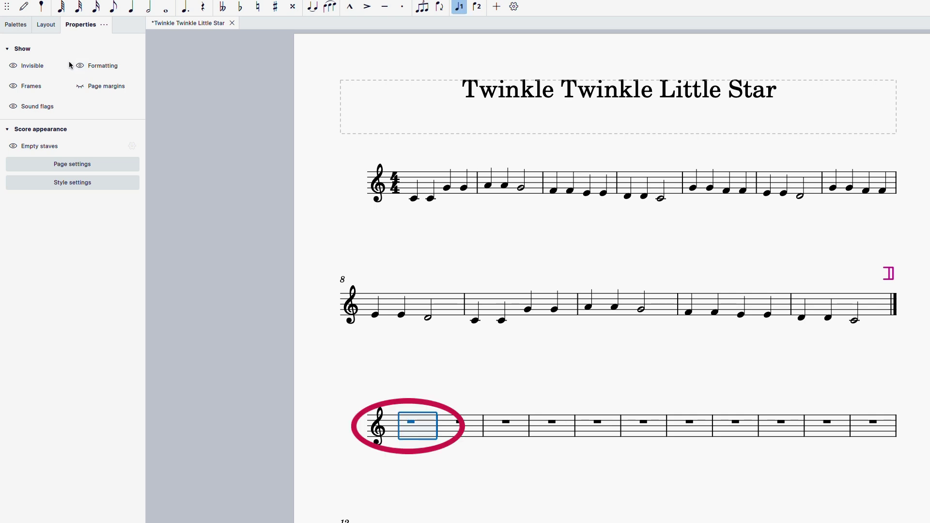
# Step: Give the second song a D major key signature and 4/4 time
pyautogui.click(13, 28)
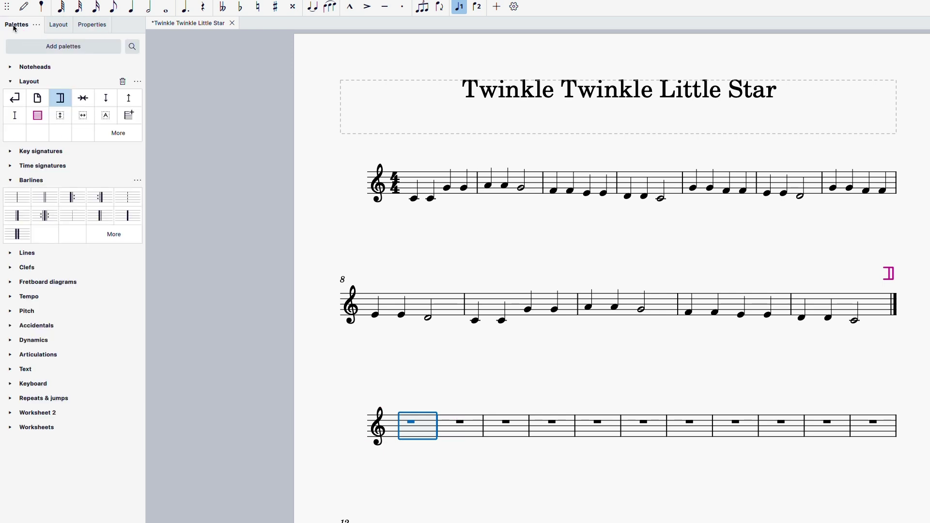
pyautogui.click(7, 153)
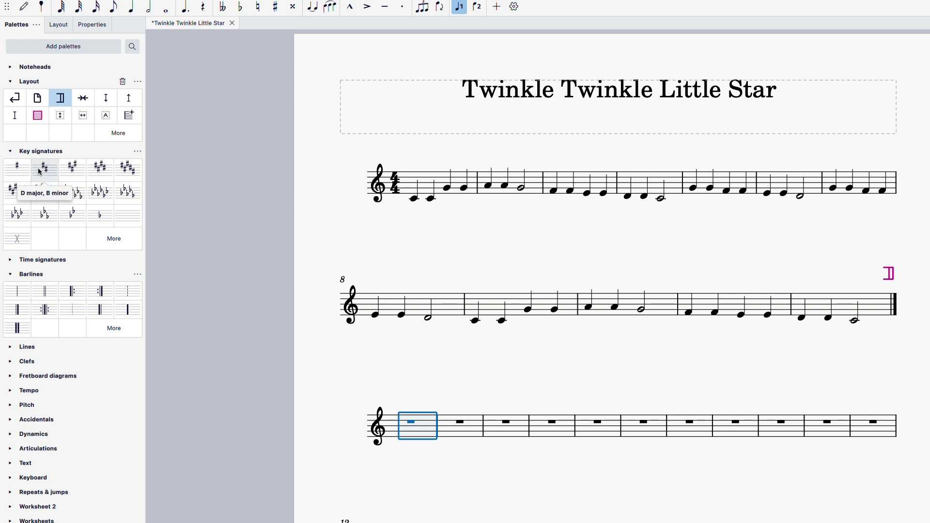
pyautogui.click(40, 172)
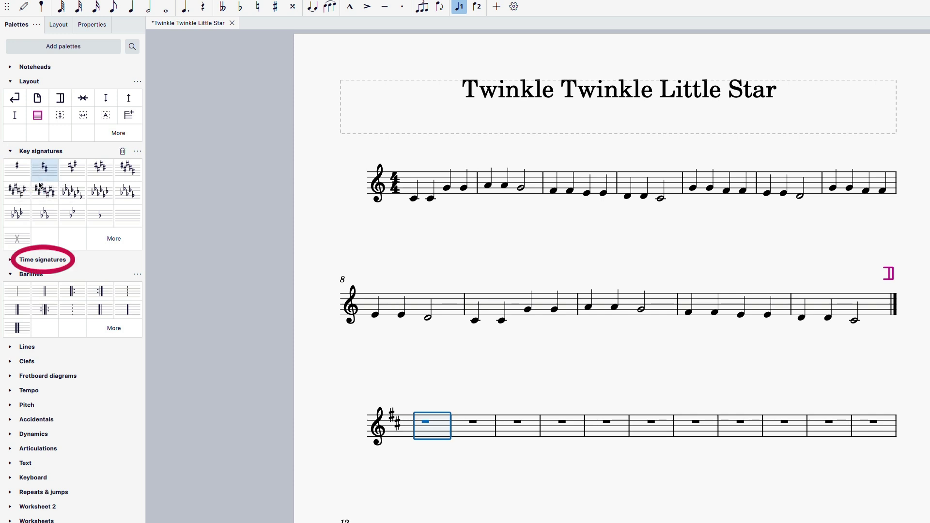
pyautogui.click(10, 261)
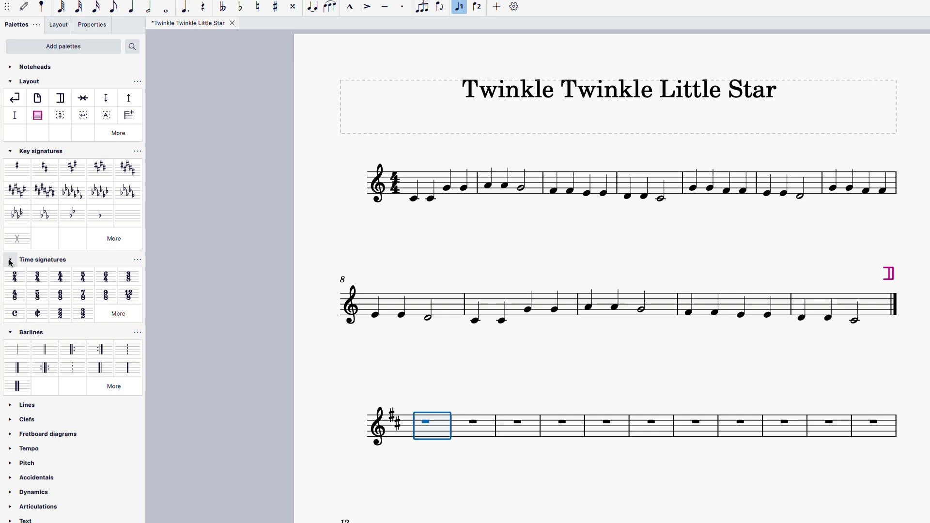
pyautogui.click(60, 278)
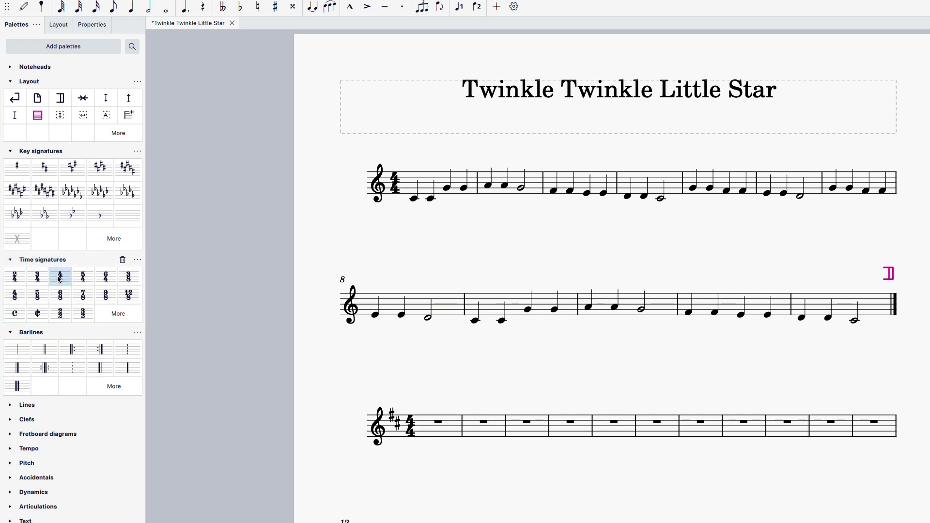
# Step: Enter the second song's melody in its first empty bar, starting on D
pyautogui.click(438, 423)
pyautogui.press('n')
pyautogui.press('d')
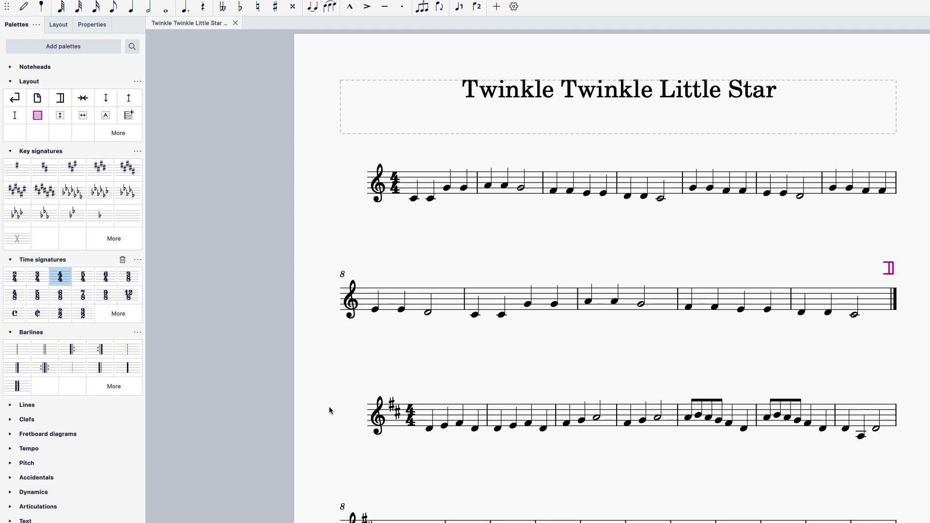
# Step: Insert a system break after bar 12, then replace it with a section break
pyautogui.click(882, 293)
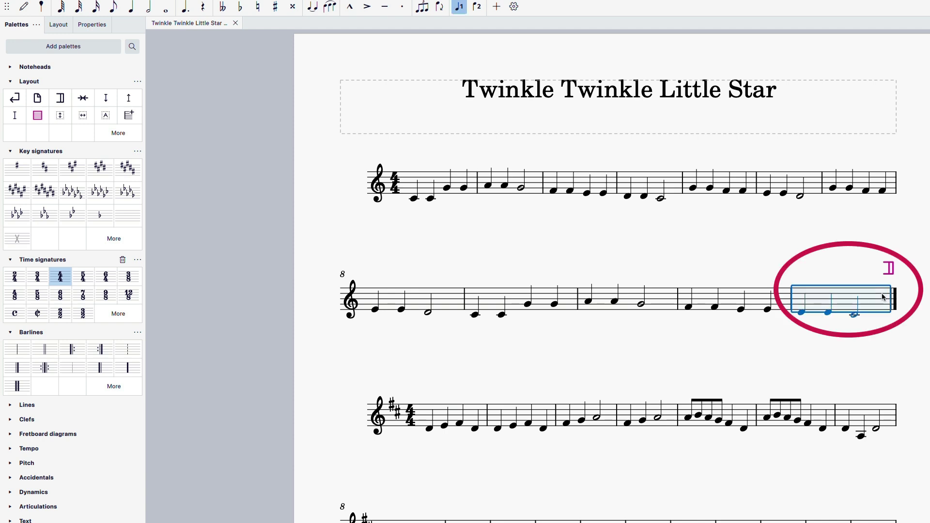
pyautogui.click(13, 99)
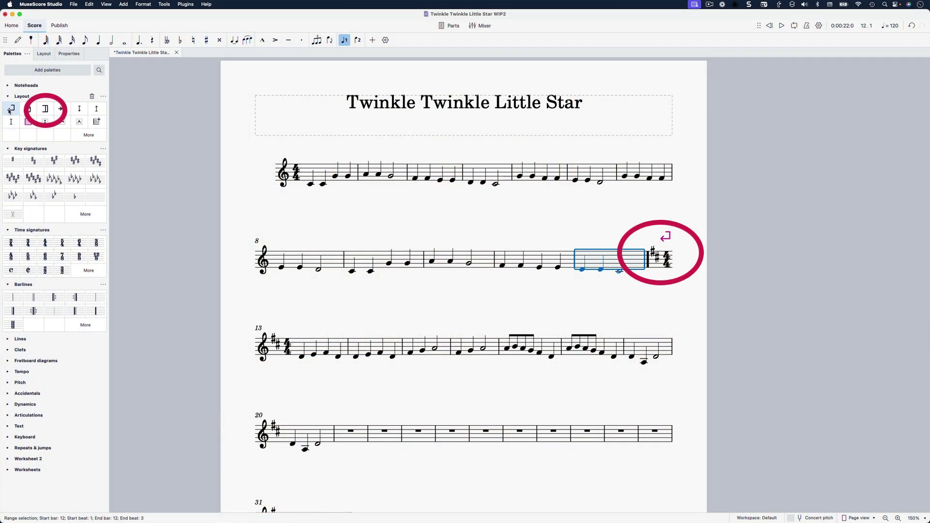
pyautogui.click(45, 110)
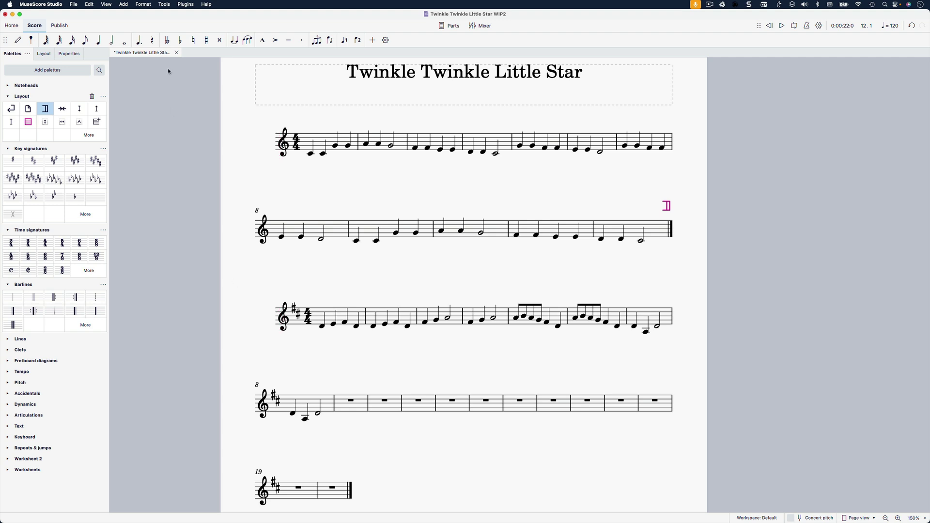
# Step: Turn off 'Enable indentation on first system' in Format > Style and apply it
pyautogui.click(144, 6)
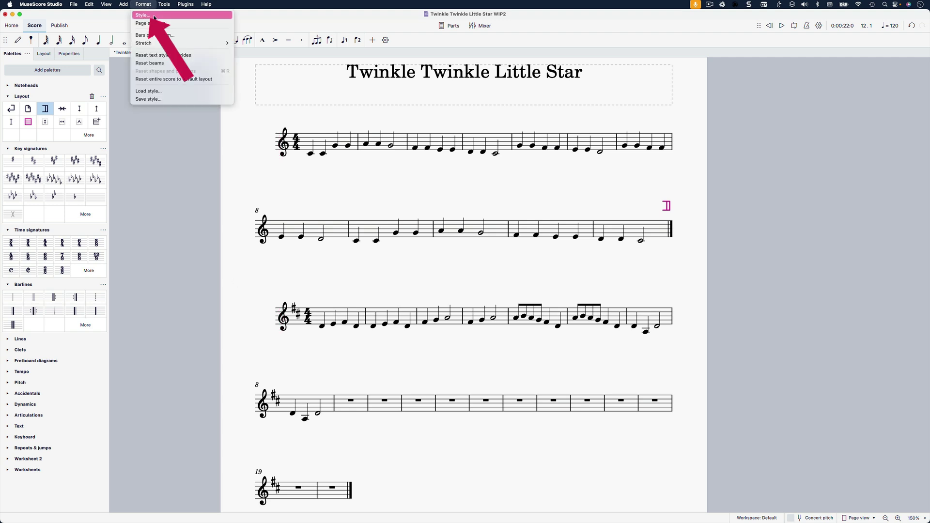
pyautogui.click(154, 15)
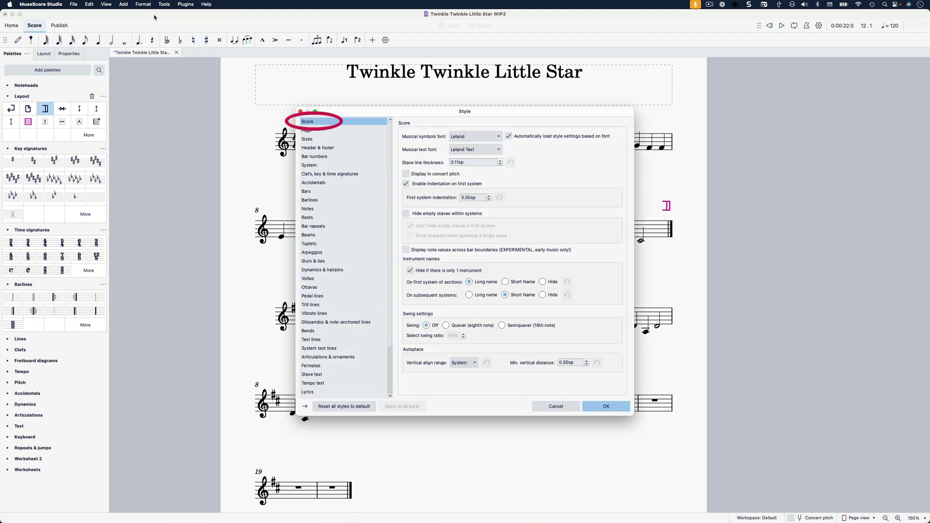
pyautogui.click(405, 184)
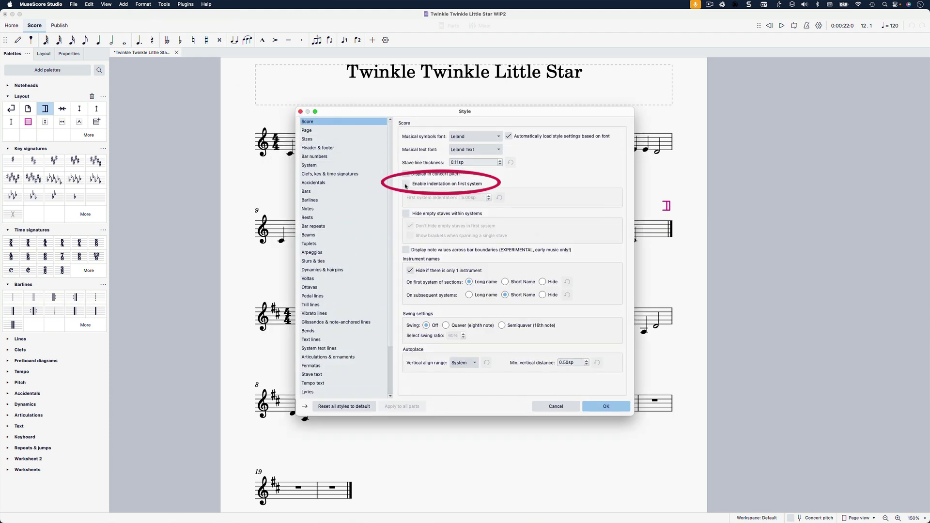
pyautogui.click(591, 406)
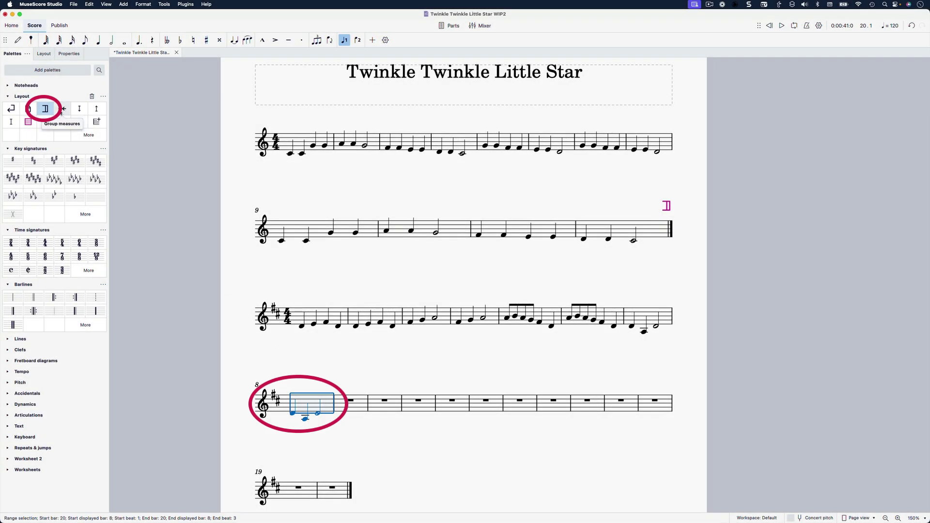
# Step: End bar 8 with a section break and final barline, then set C major, 6/8, bass clef
pyautogui.click(45, 109)
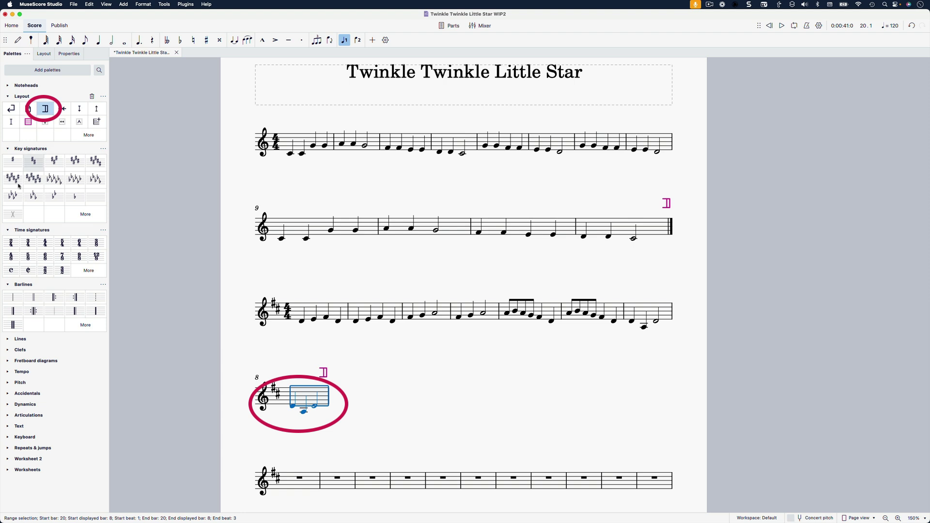
pyautogui.click(13, 310)
pyautogui.click(94, 198)
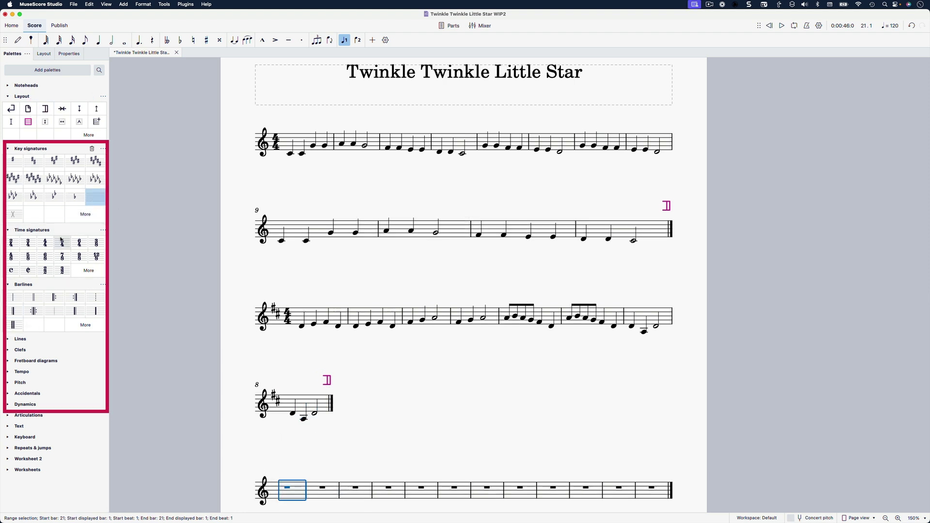
pyautogui.click(45, 257)
pyautogui.click(8, 350)
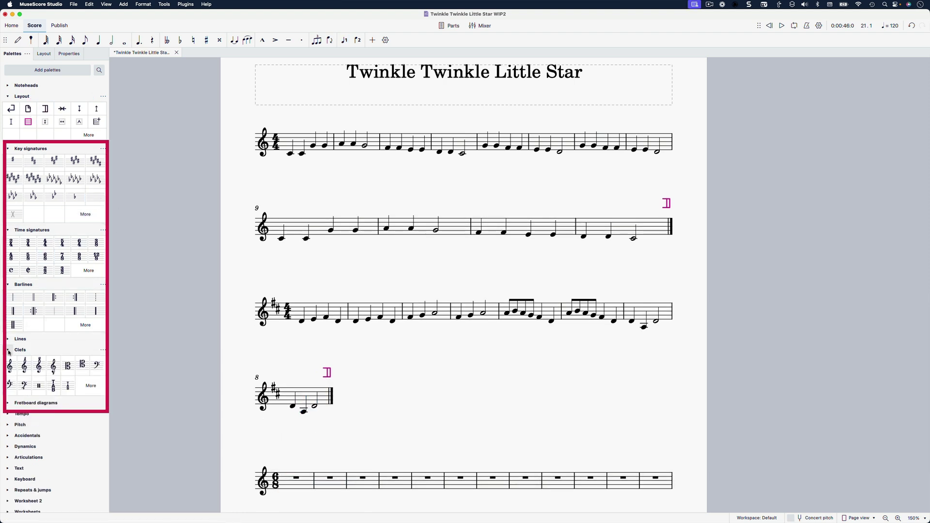
pyautogui.click(97, 364)
pyautogui.scroll(-5, 389, 450)
# Step: Enter the third song's melody, starting with a dotted C
pyautogui.press('n')
pyautogui.press('6')
pyautogui.press('.')
pyautogui.press('c')
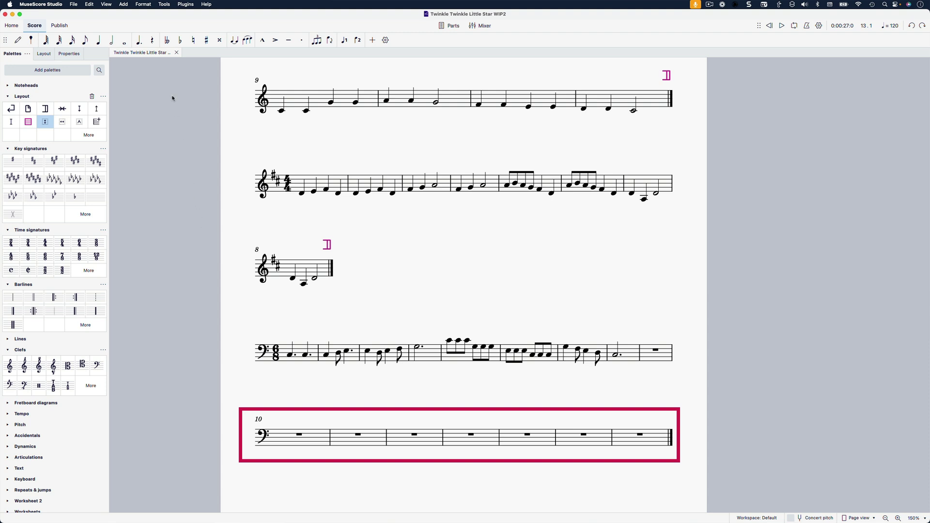
# Step: Delete the leftover bars after the bass-clef melody with Tools > Remove empty trailing bars
pyautogui.click(164, 3)
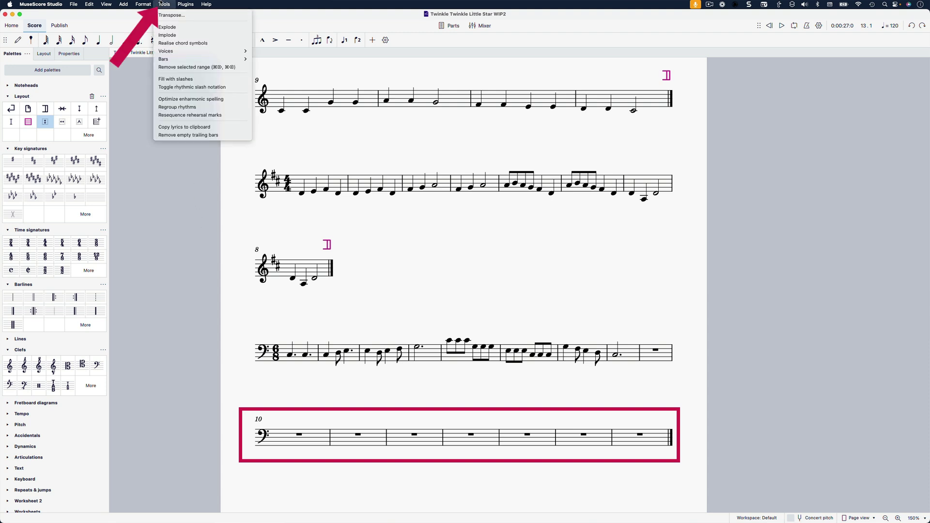
pyautogui.click(204, 136)
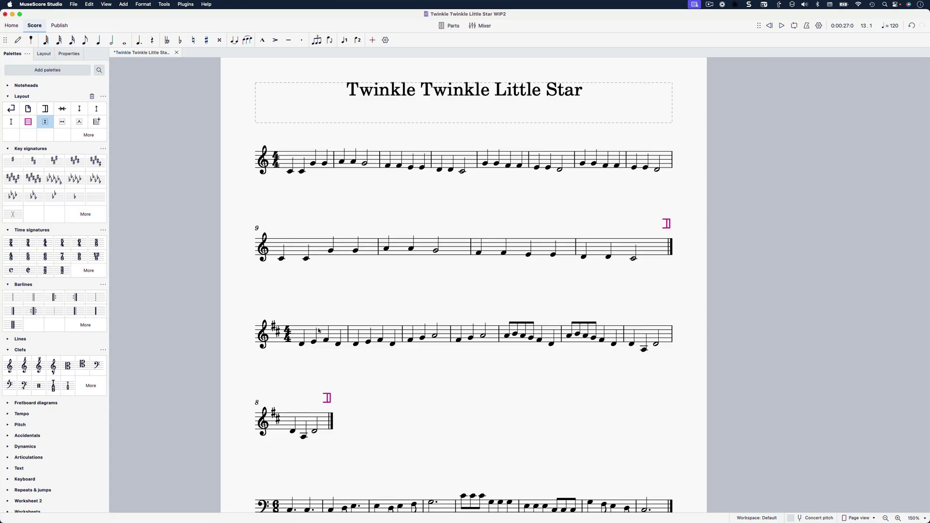
pyautogui.click(311, 335)
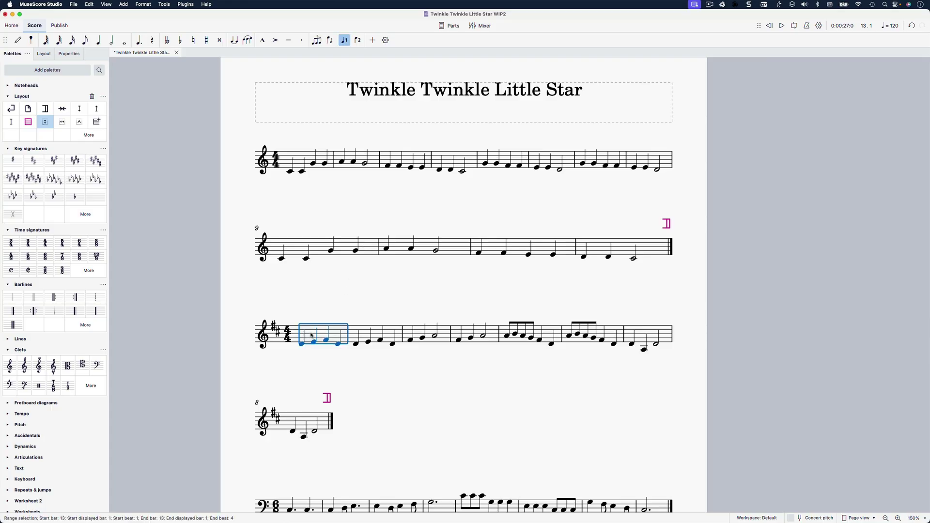
# Step: Insert a vertical frame above the second song and give it the title 'Frere Jacques'
pyautogui.click(43, 123)
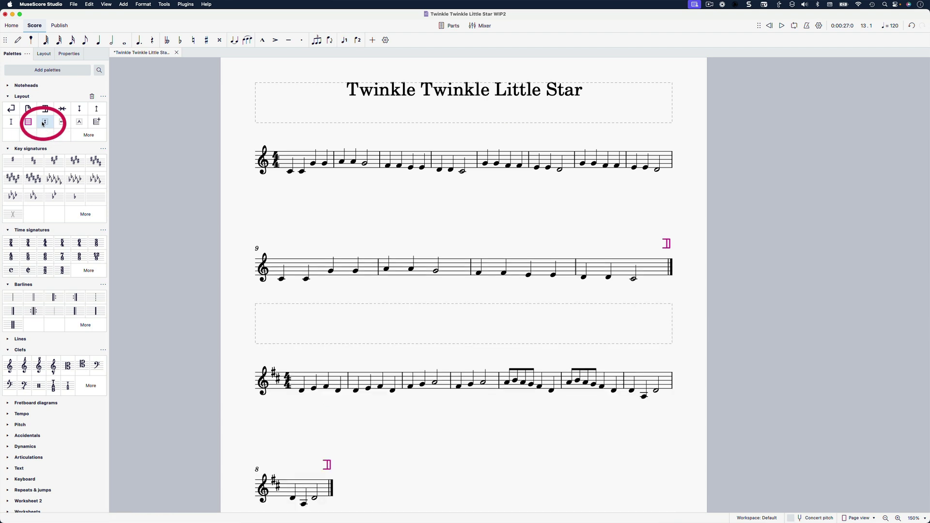
pyautogui.click(373, 328)
pyautogui.click(124, 5)
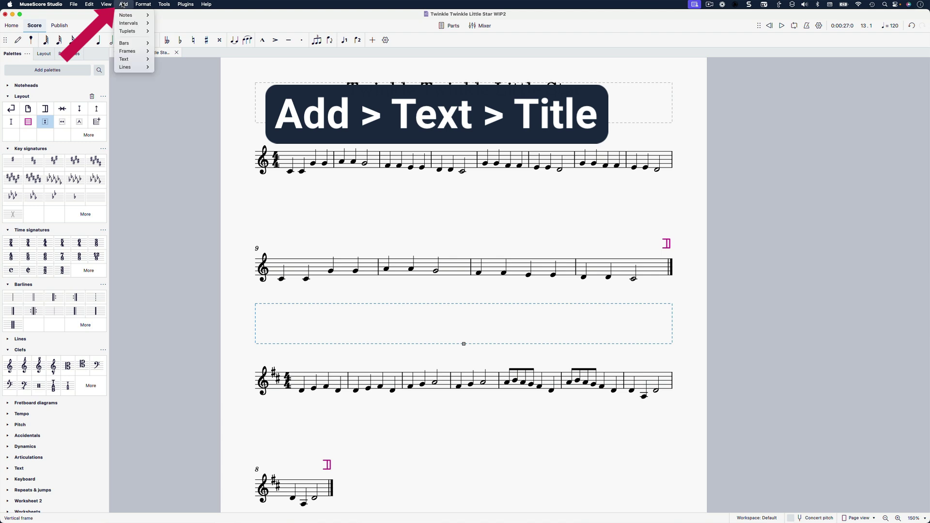
pyautogui.moveTo(125, 58)
pyautogui.click(164, 59)
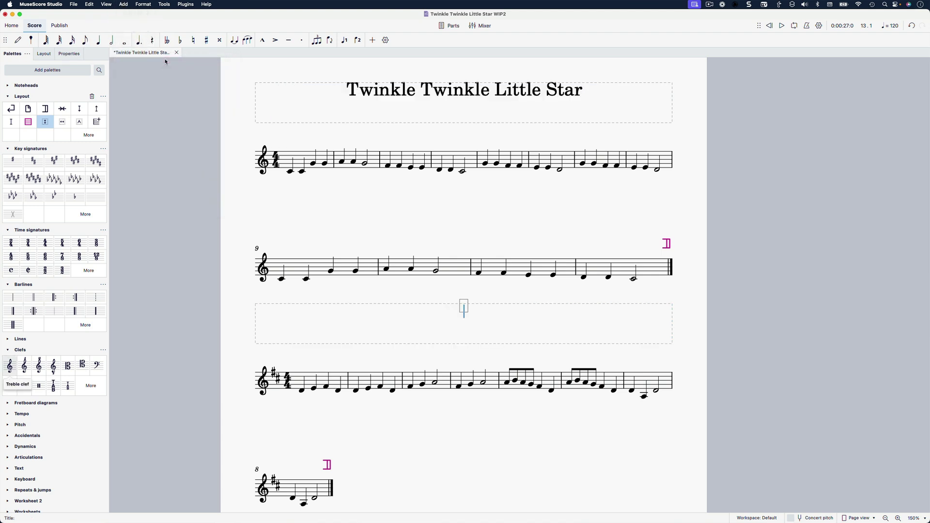
pyautogui.write('Frere Jacques')
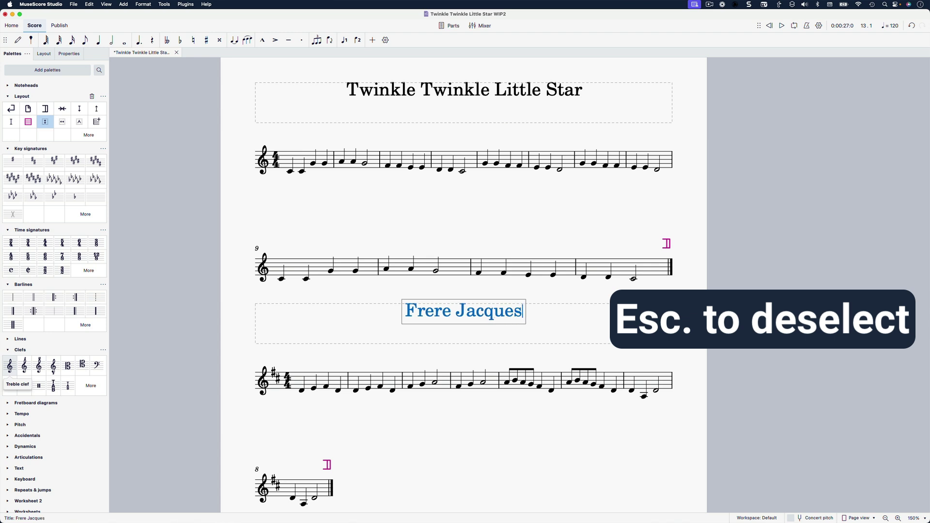
pyautogui.press('Escape')
pyautogui.press('Escape')
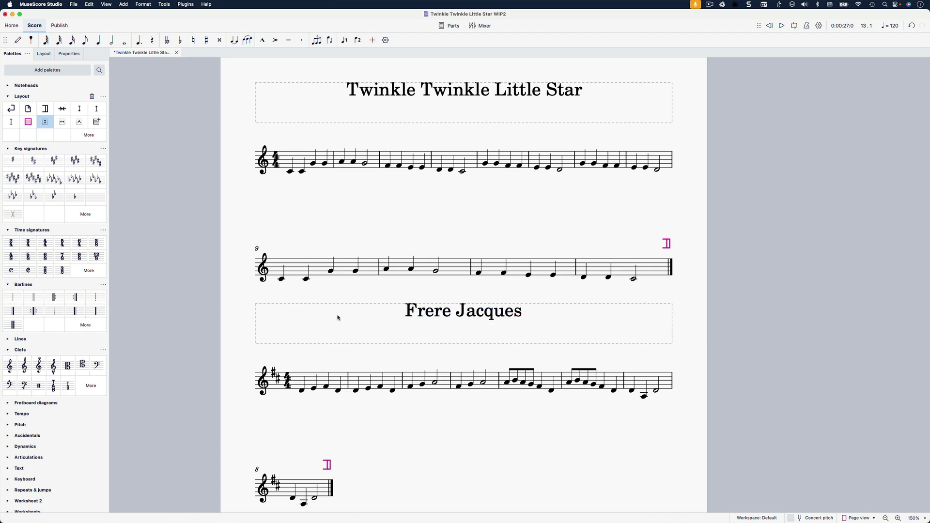
pyautogui.rightClick(337, 318)
pyautogui.moveTo(378, 418)
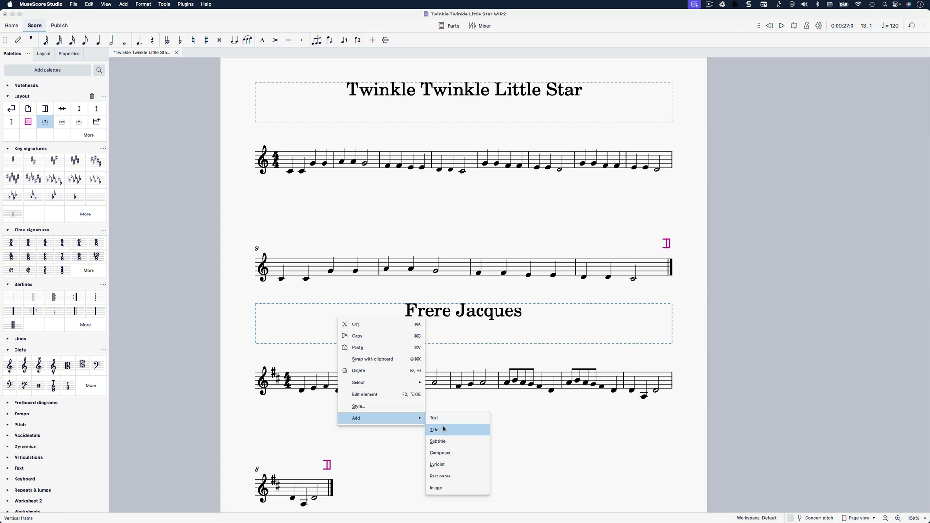
# Step: Insert a vertical frame above the bass-clef song for its 'Row, Row, Row Your Boat' title
pyautogui.click(308, 324)
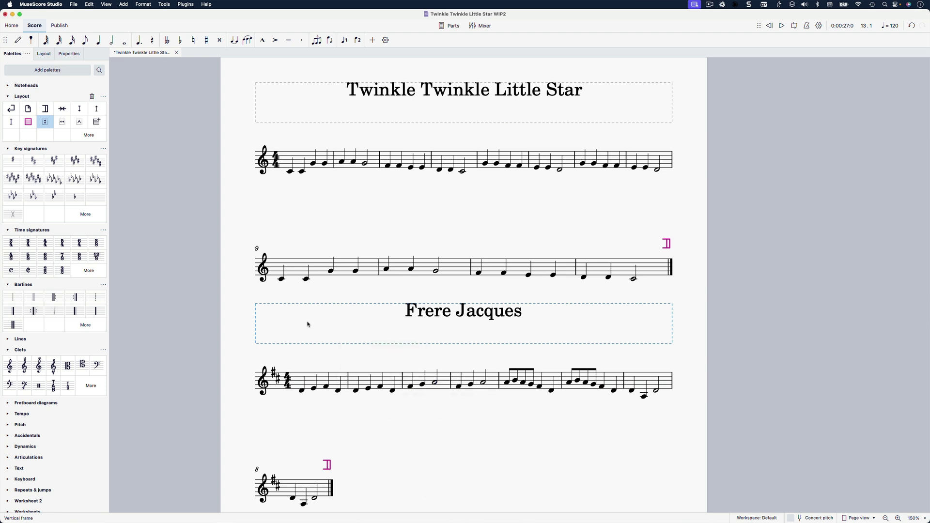
pyautogui.scroll(-2, 308, 326)
pyautogui.scroll(-3, 309, 327)
pyautogui.scroll(-2, 311, 328)
pyautogui.click(317, 433)
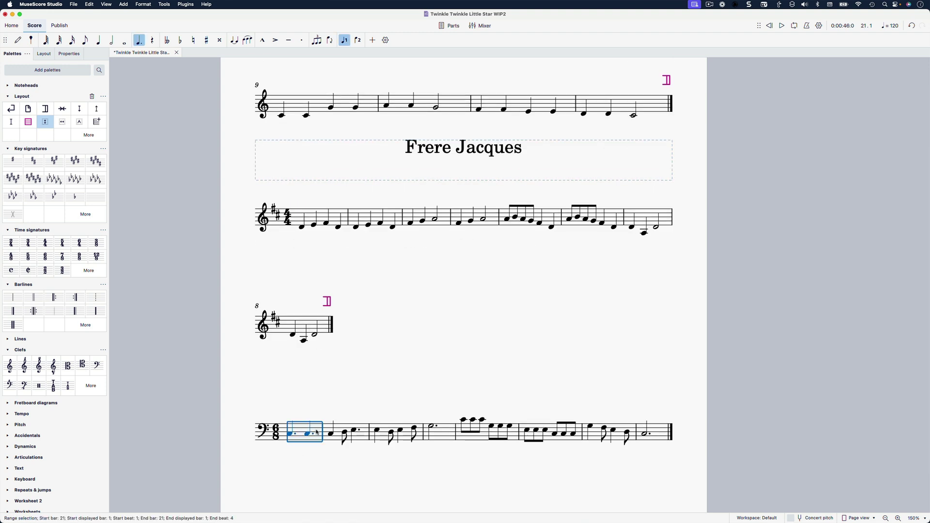
pyautogui.click(43, 122)
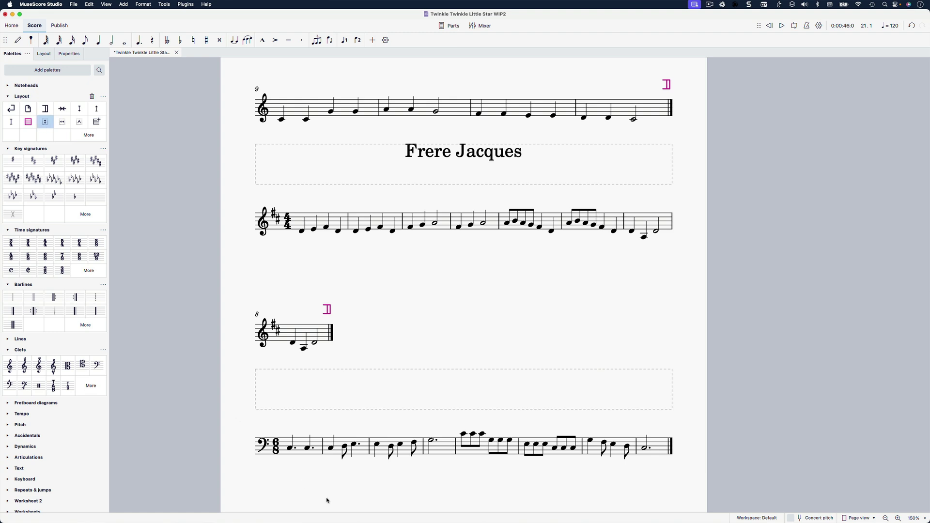
pyautogui.rightClick(414, 398)
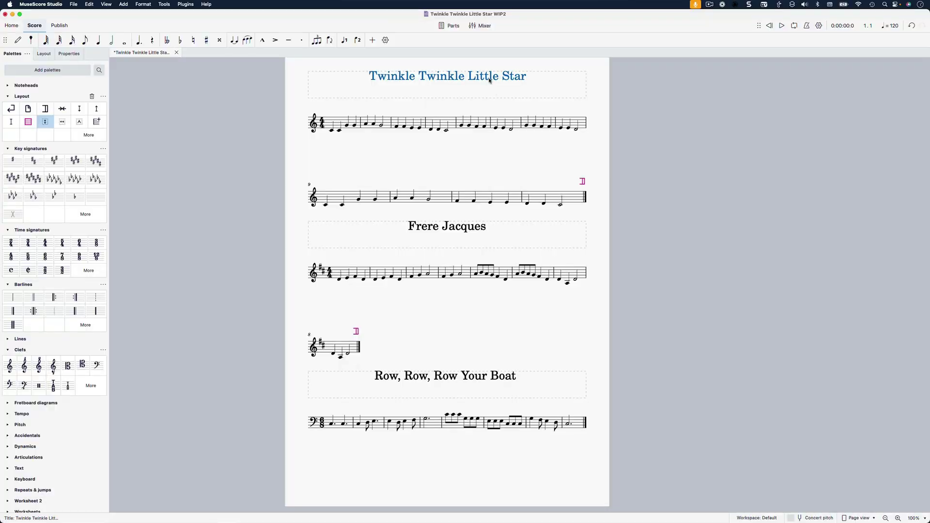
# Step: Select all three song titles and set their vertical alignment to centre in Properties
pyautogui.keyDown('ctrl'); pyautogui.click(470, 227); pyautogui.keyUp('ctrl')
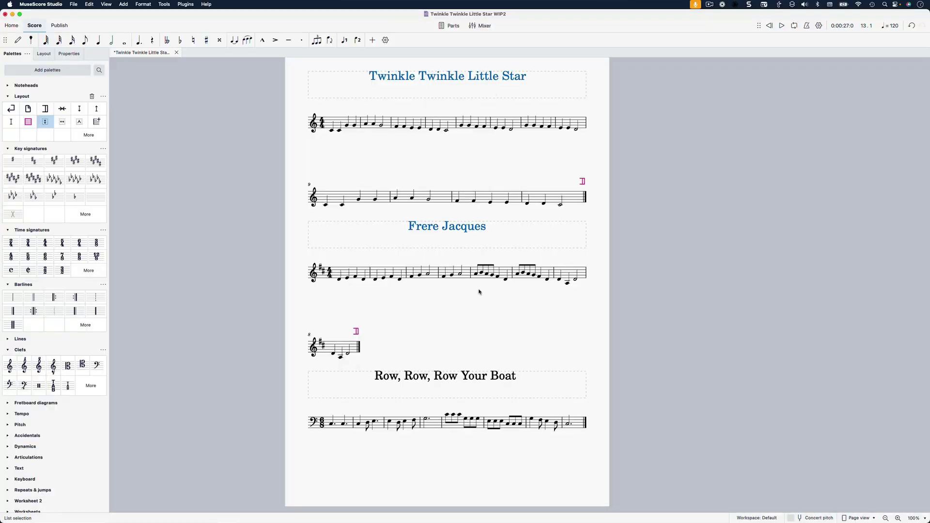
pyautogui.keyDown('ctrl'); pyautogui.click(480, 381); pyautogui.keyUp('ctrl')
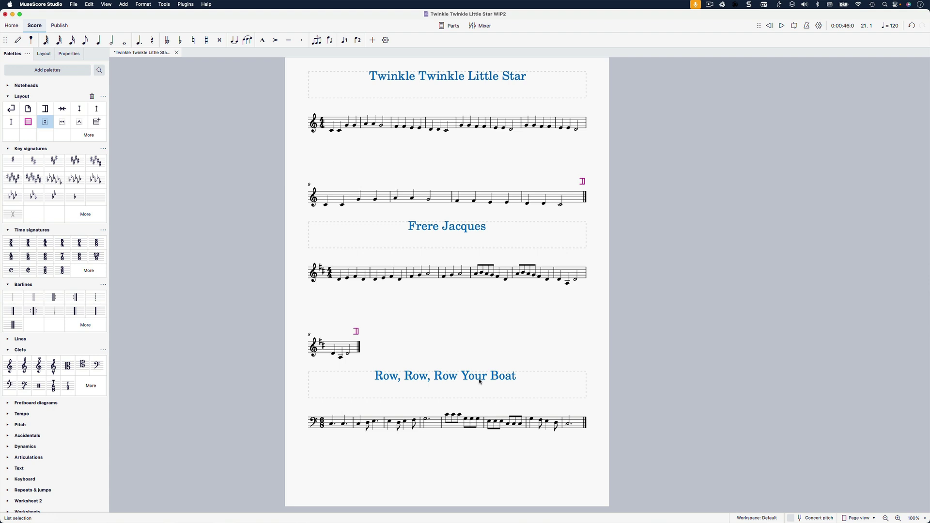
pyautogui.click(71, 54)
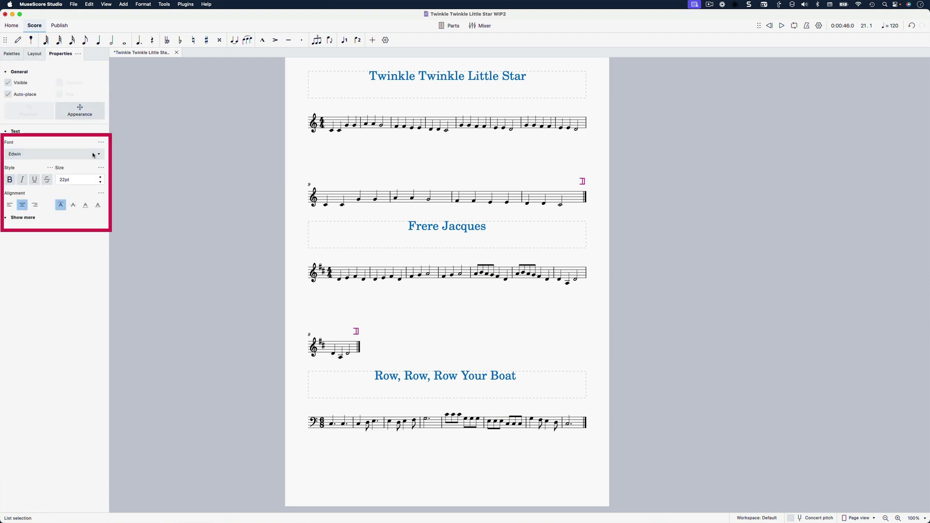
pyautogui.click(101, 182)
pyautogui.click(10, 204)
pyautogui.click(73, 204)
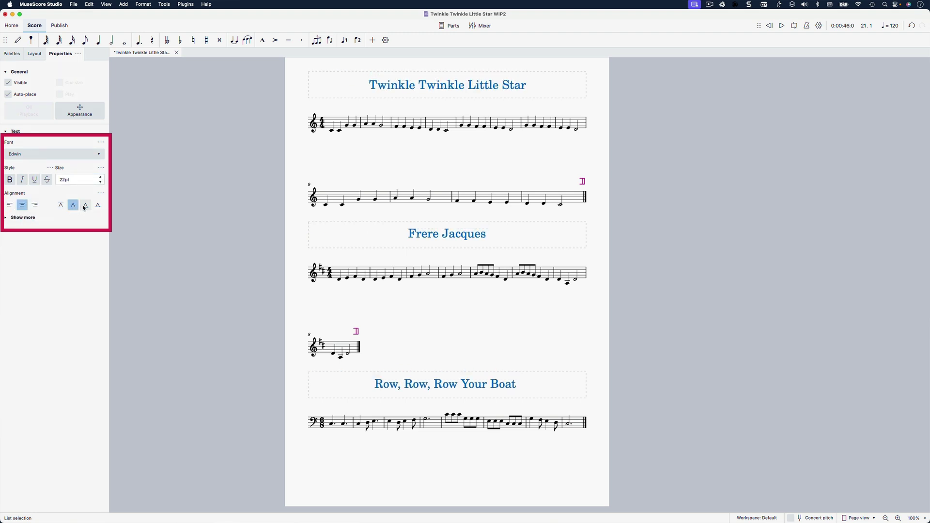
pyautogui.click(97, 205)
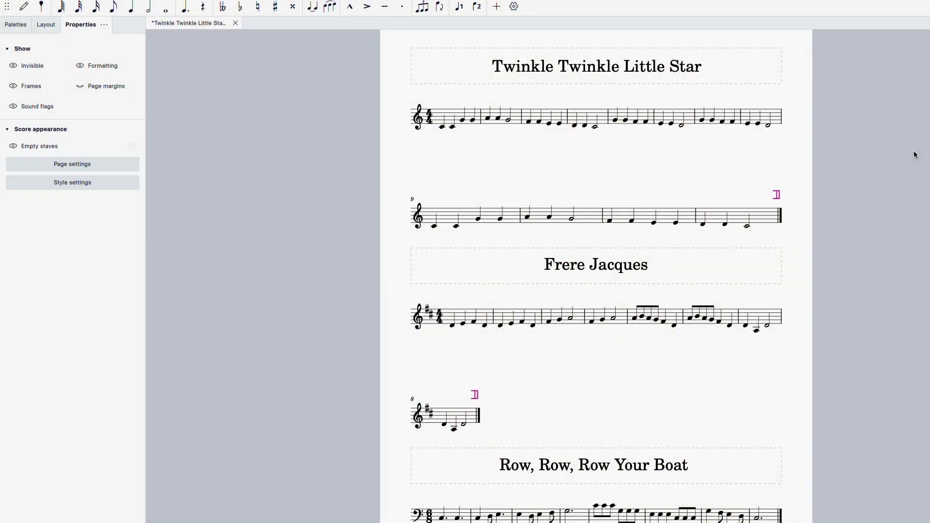
# Step: Add system breaks after bar 4 of Twinkle's two lines, Frere Jacques and Row, Row, Row Your Boat
pyautogui.click(593, 115)
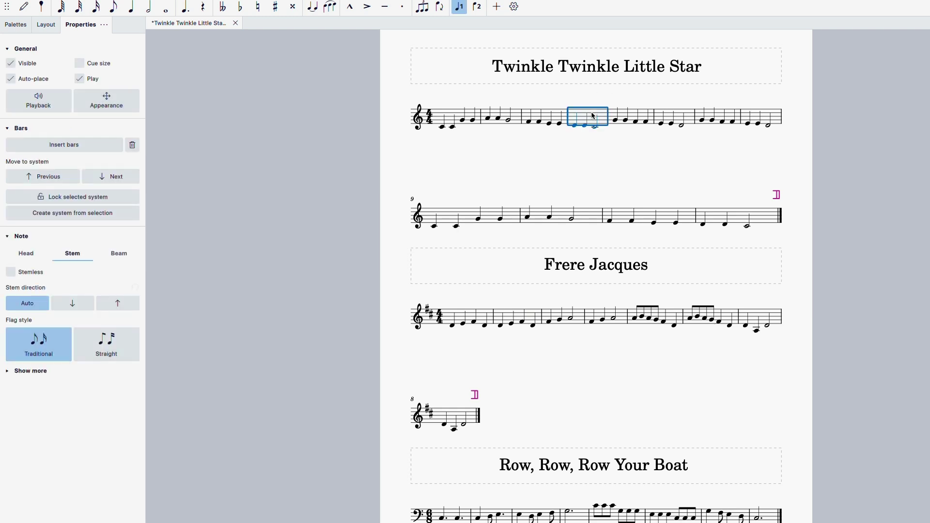
pyautogui.click(5, 28)
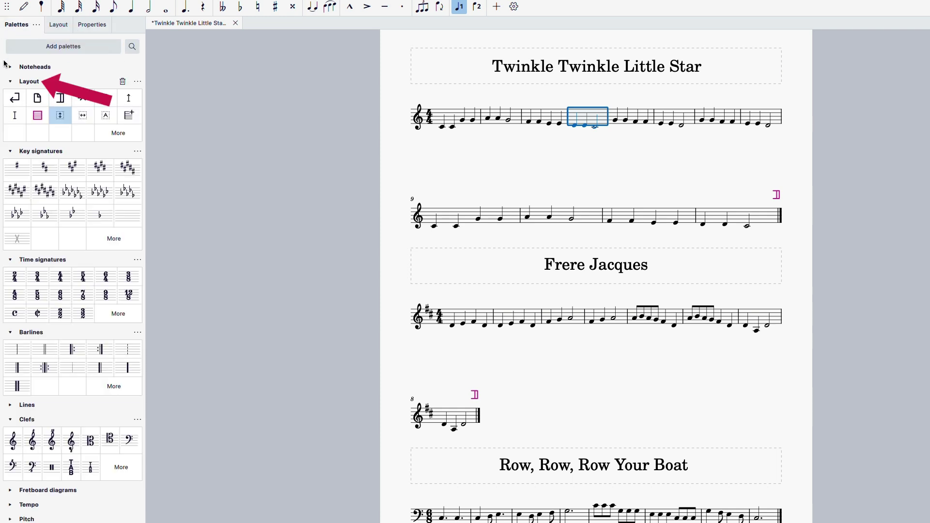
pyautogui.click(16, 98)
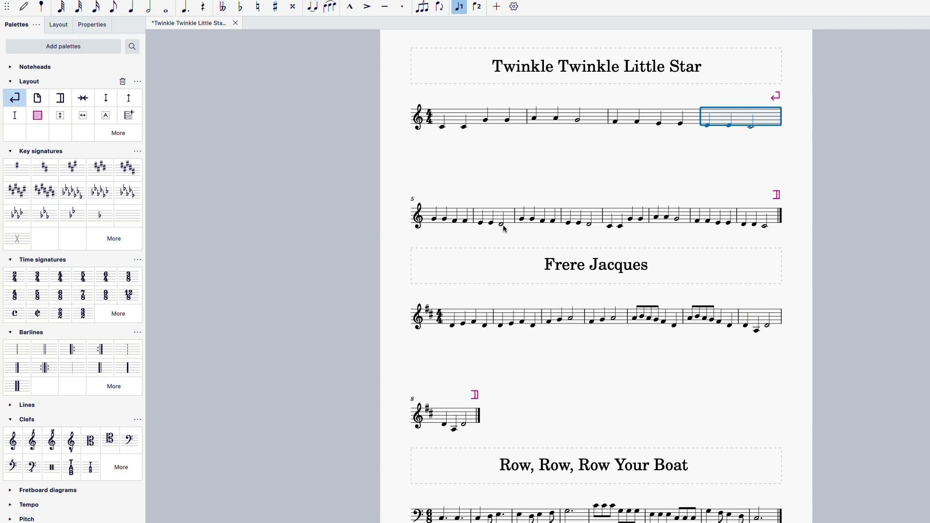
pyautogui.click(598, 217)
pyautogui.press('Return')
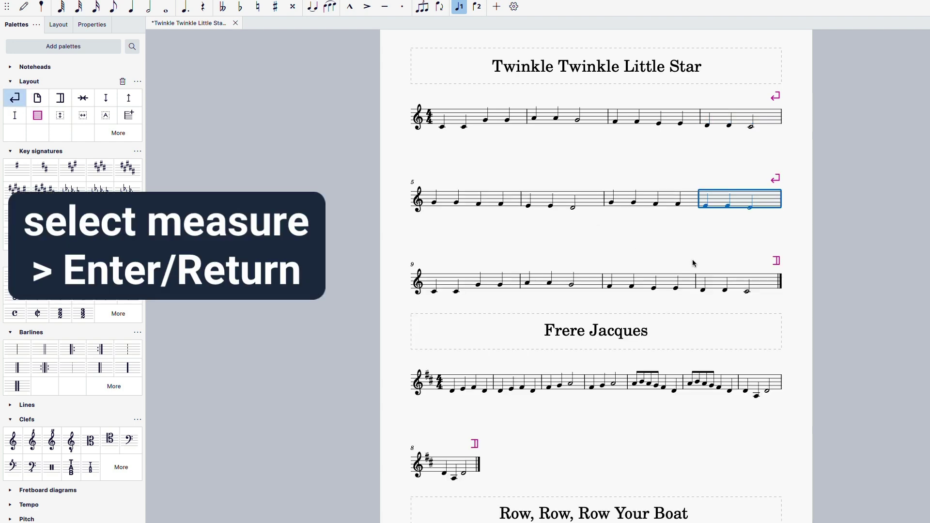
pyautogui.click(623, 389)
pyautogui.press('Return')
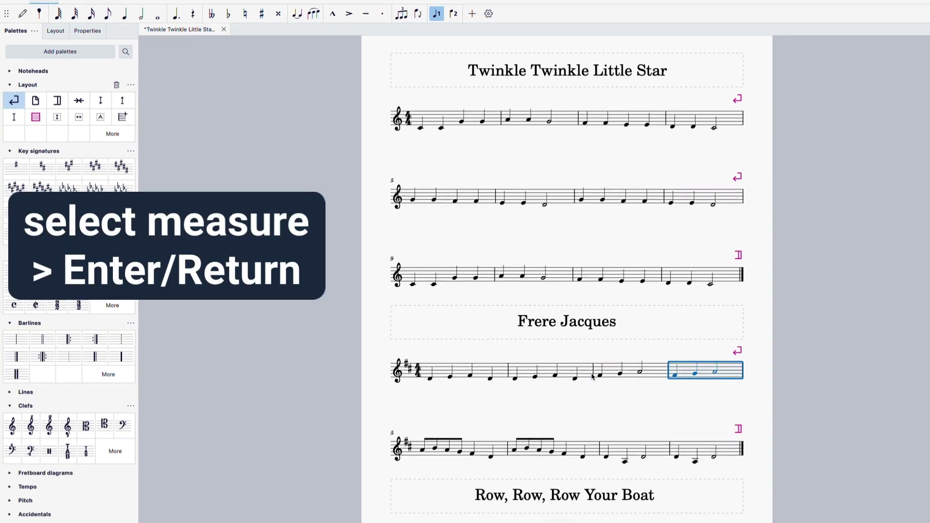
pyautogui.click(436, 463)
pyautogui.press('Return')
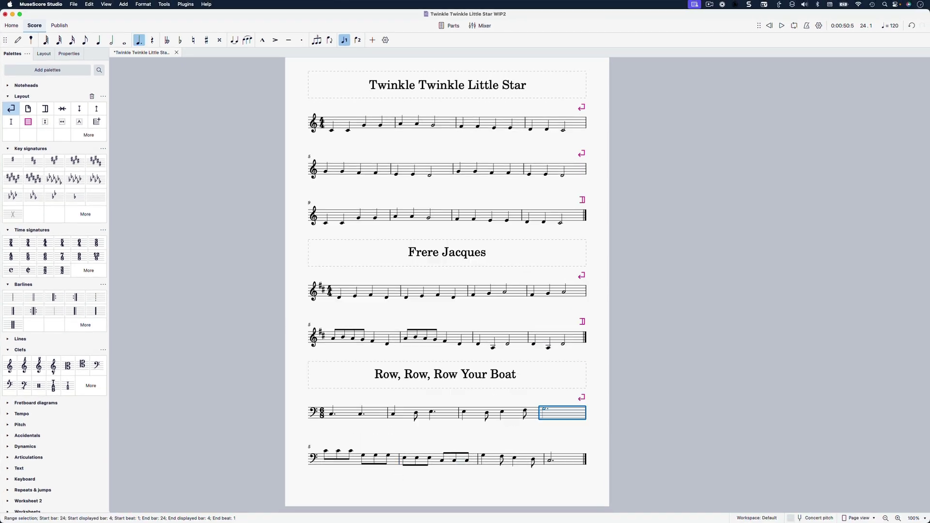
pyautogui.press('Escape')
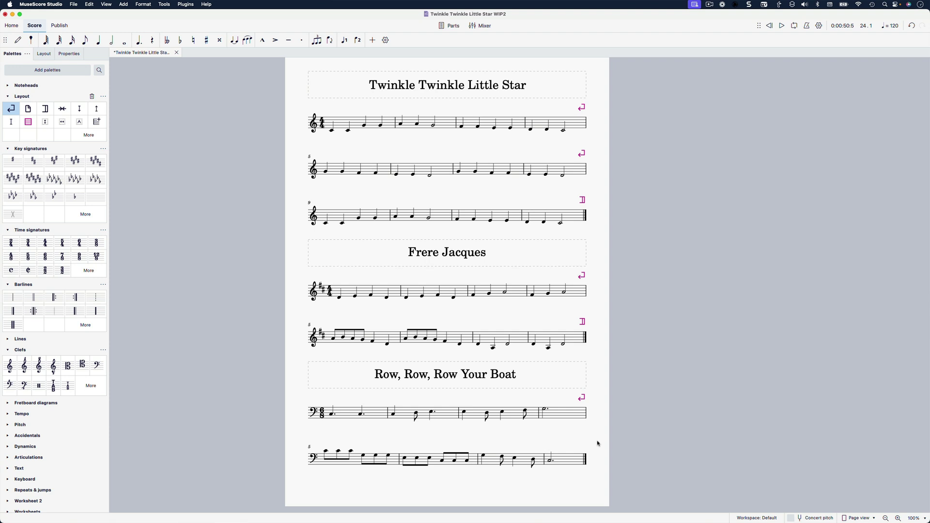
# Step: Drag the Frere Jacques title frame taller and show its height and gap properties
pyautogui.click(506, 259)
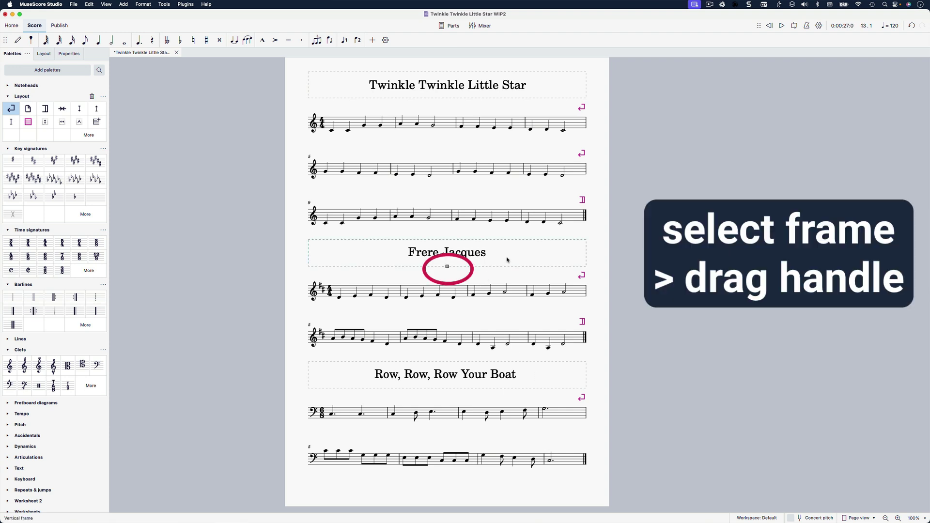
pyautogui.moveTo(449, 269); pyautogui.dragTo(446, 274)
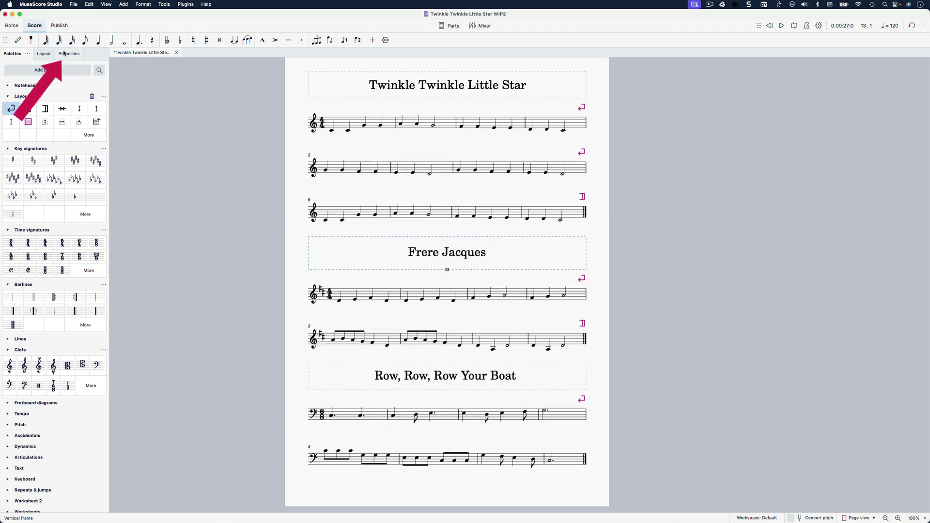
pyautogui.click(64, 54)
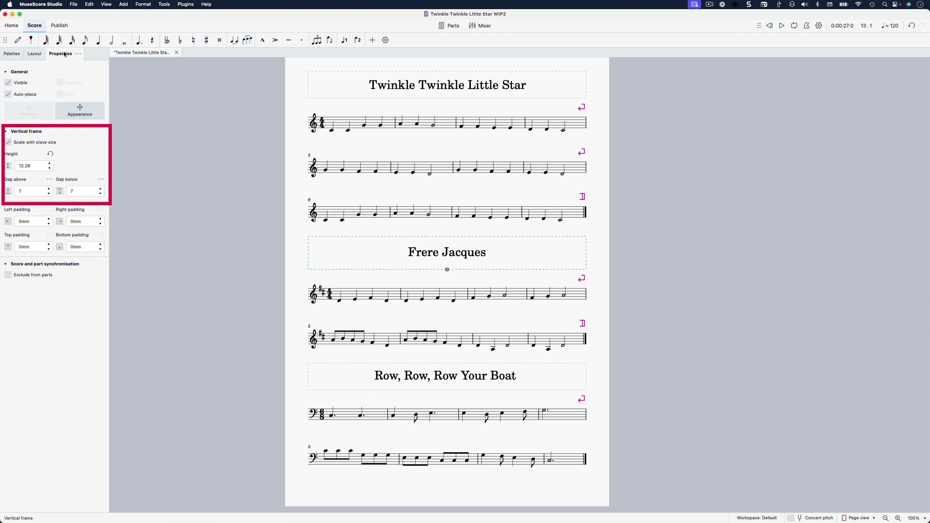